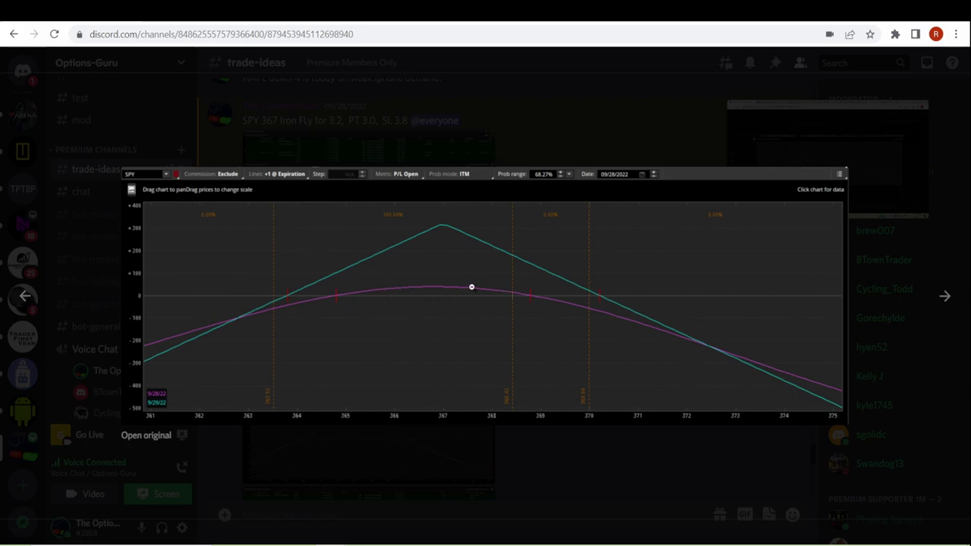
Close the enlarged SPY chart and view the risk chart in the message about the 369.5 and 364 stop-loss range
click(578, 121)
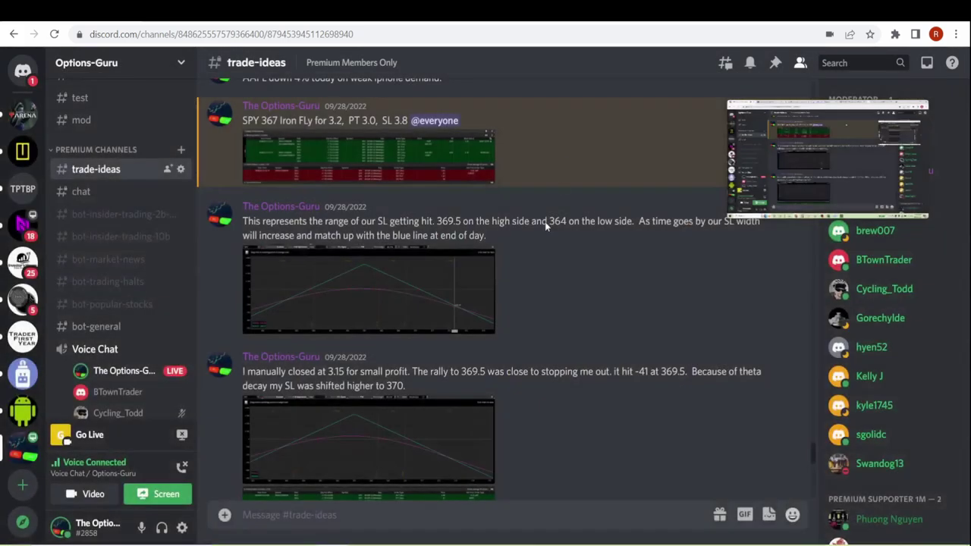
click(368, 297)
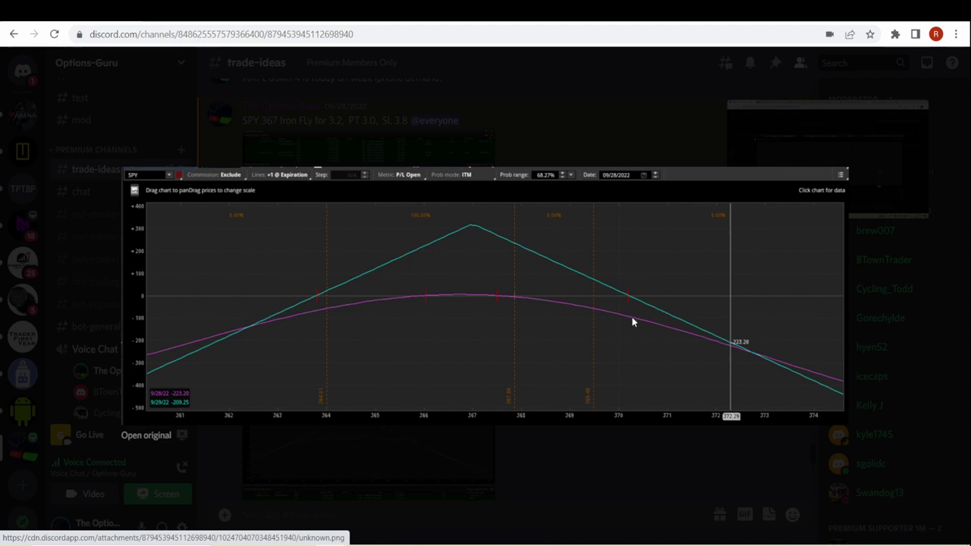
click(553, 108)
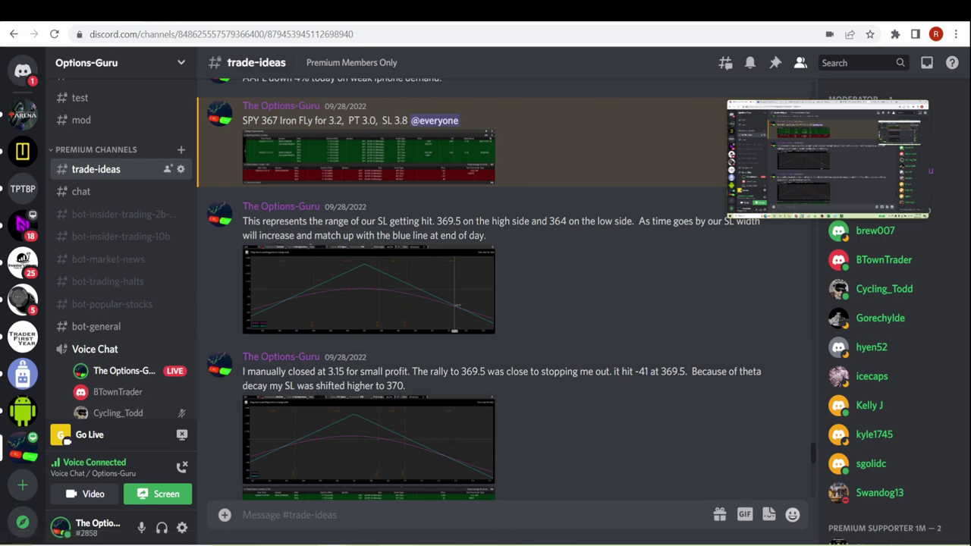
Switch to File Explorer and open the recent workbook TradeLog (version 1).xlsb
click(300, 490)
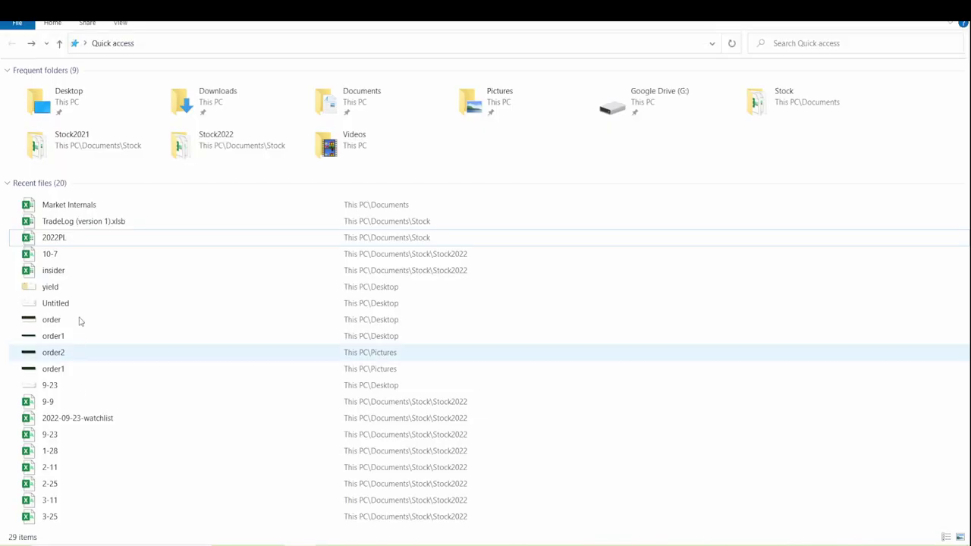
double_click(82, 222)
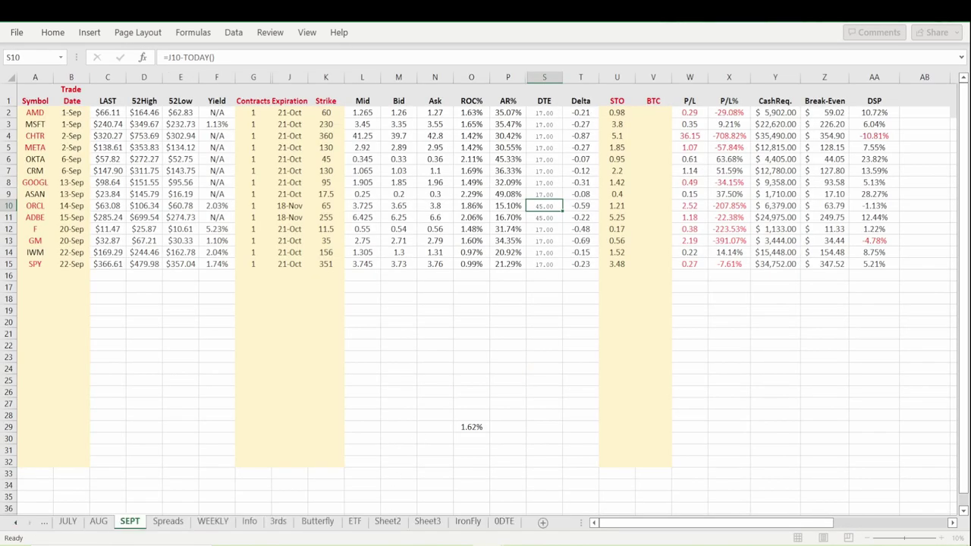
Switch to the Market Internals workbook and review its Yield Curve and Events sheets
mouse_move(490, 540)
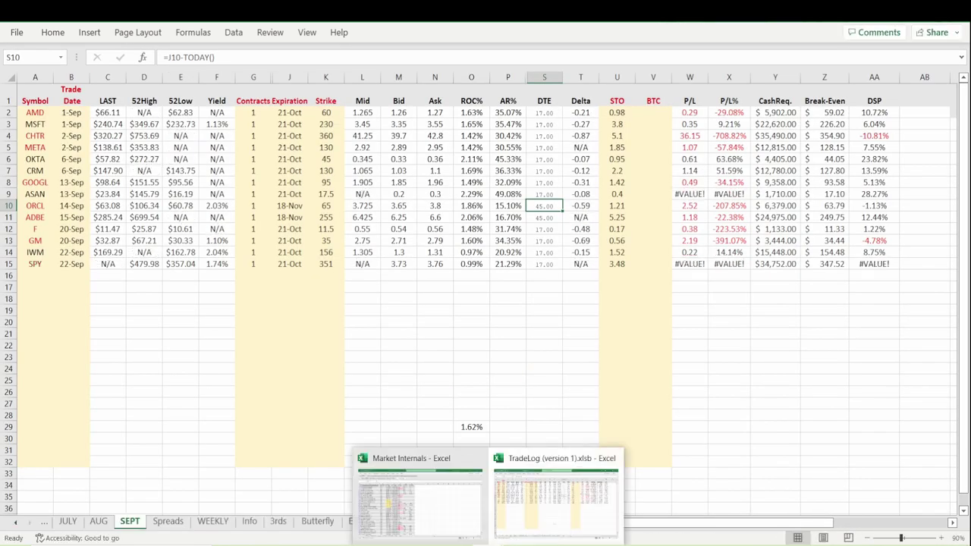
click(429, 505)
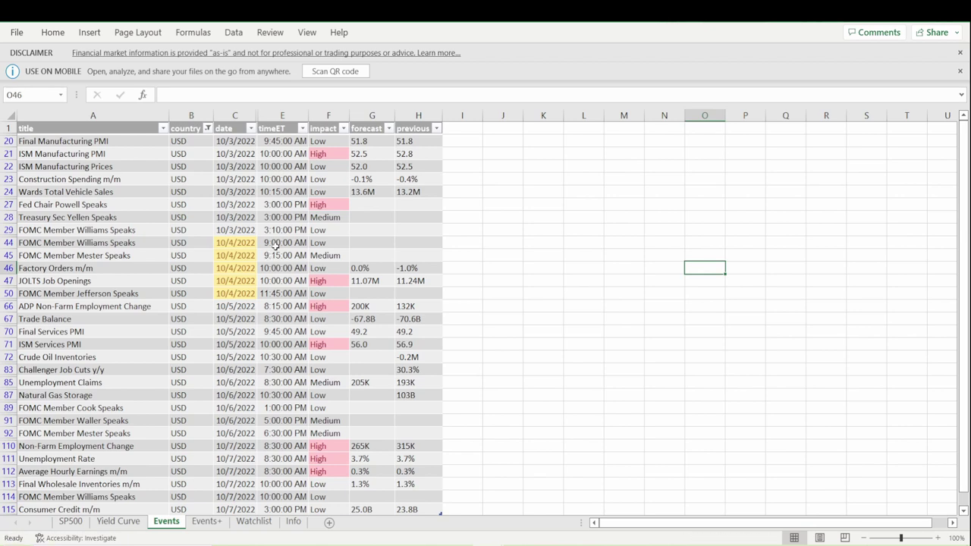
click(119, 521)
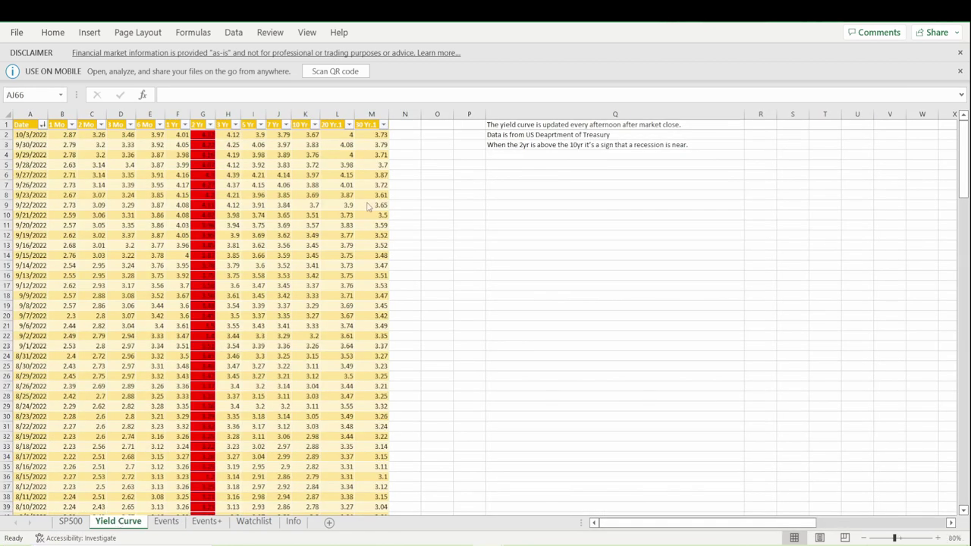
click(180, 526)
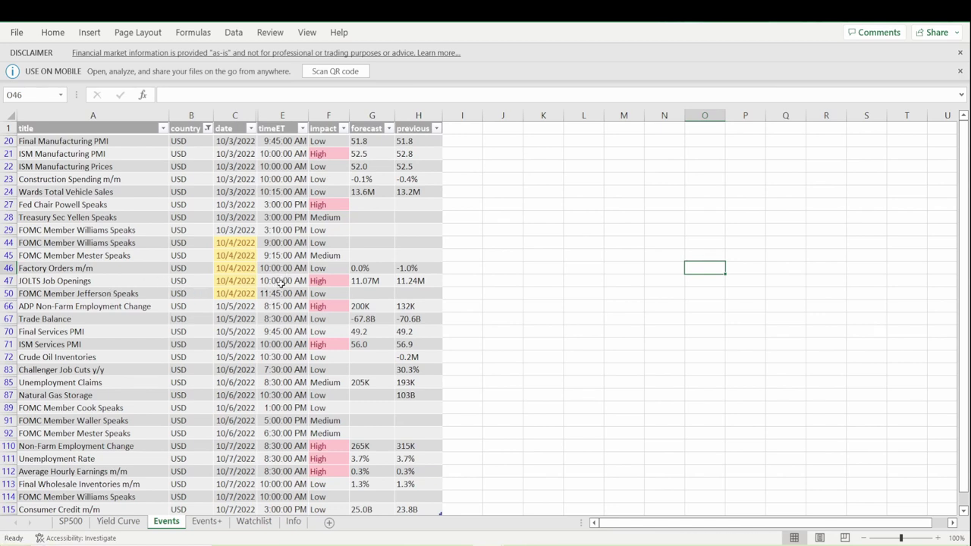
Switch to the 0 DTE SPX Expected Move page in the browser and set its date to Today (live)
click(334, 545)
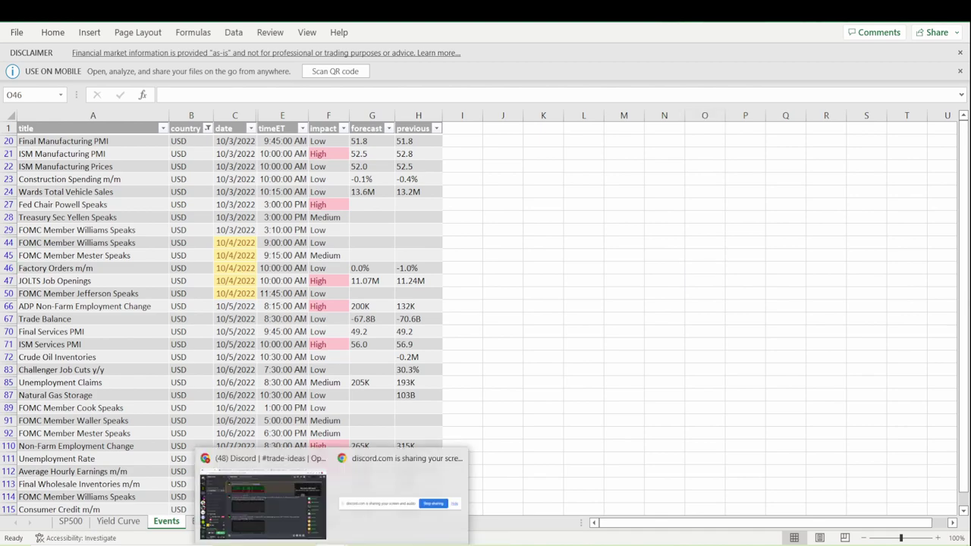
click(277, 514)
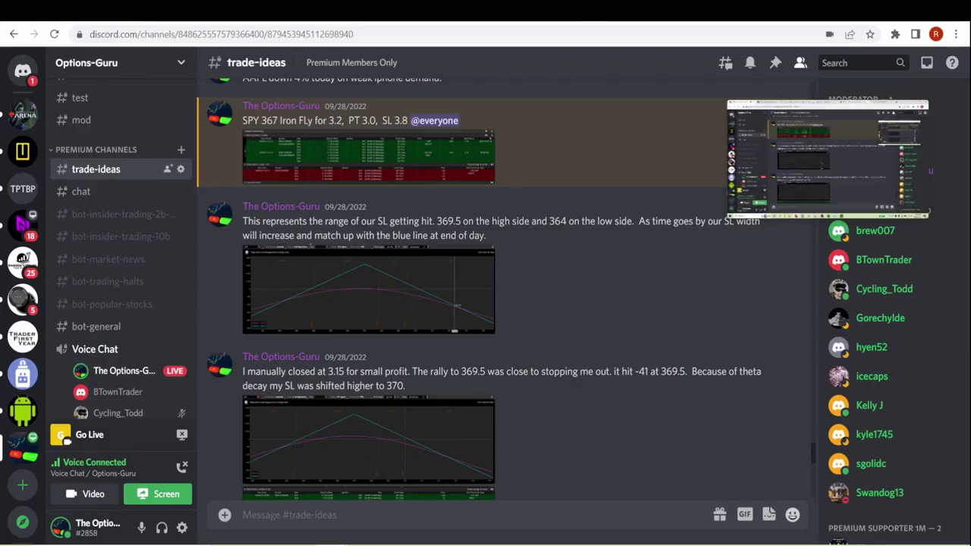
key(ctrl+Tab)
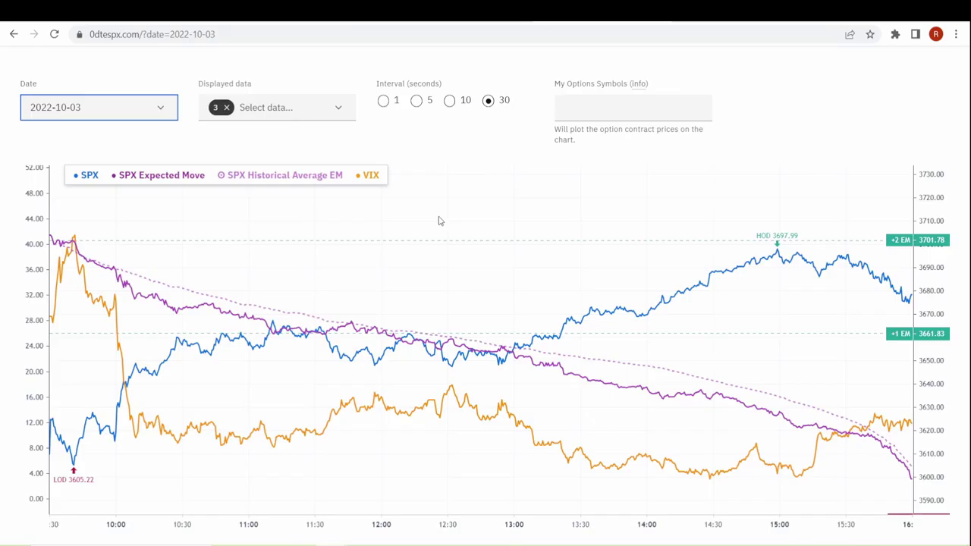
click(157, 108)
click(113, 133)
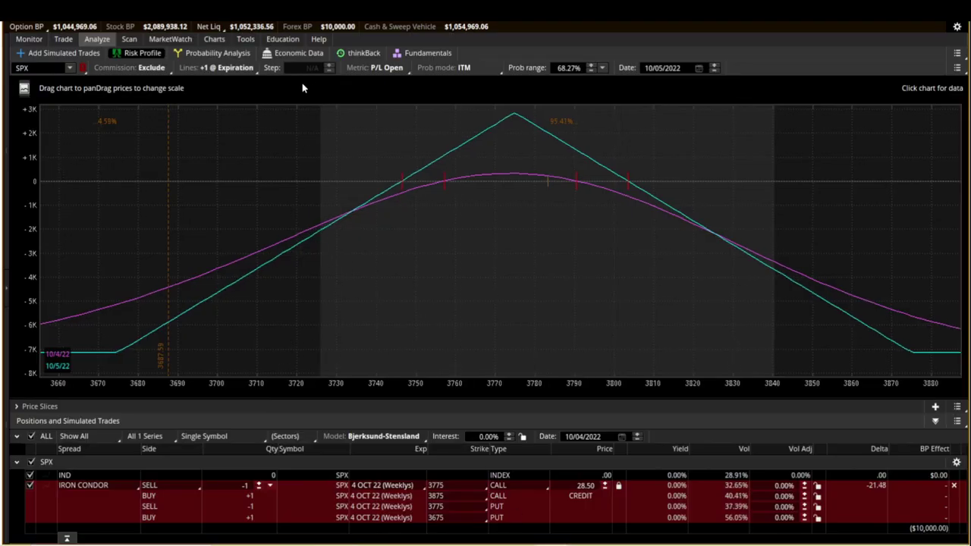
Switch to the trading platform and inspect the SPX iron condor's profit and loss at two price points on the risk profile
click(250, 219)
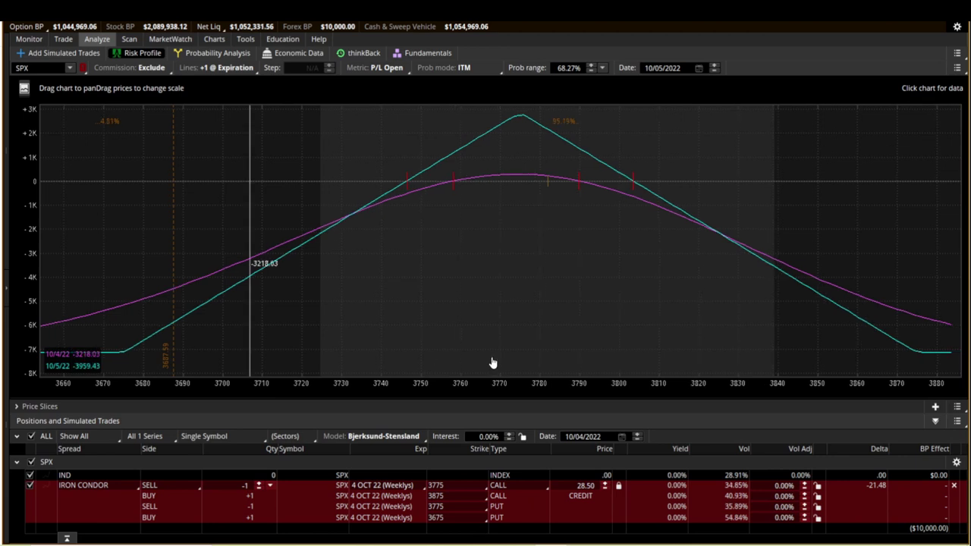
click(545, 356)
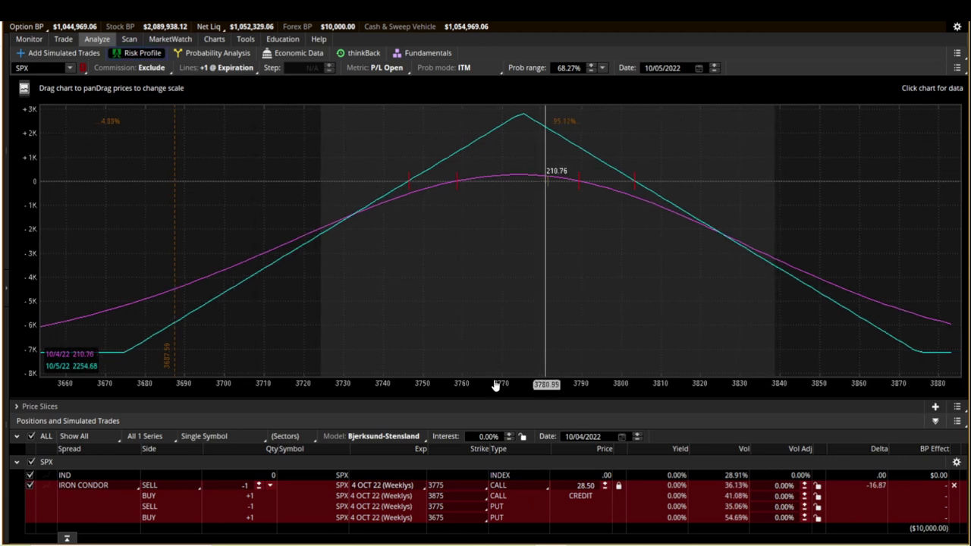
Switch to the TradeLog workbook in Excel and open its IronFly sheet
mouse_move(485, 543)
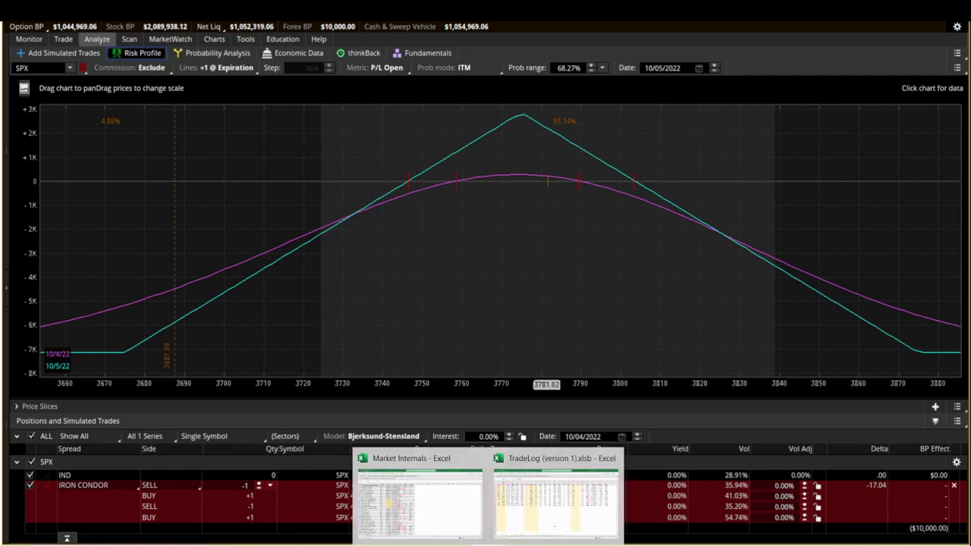
click(516, 504)
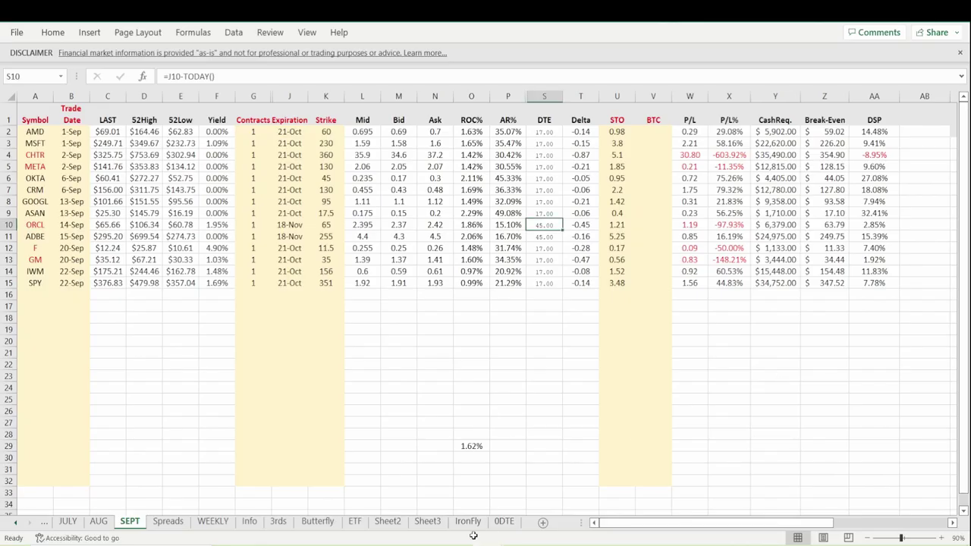
click(212, 522)
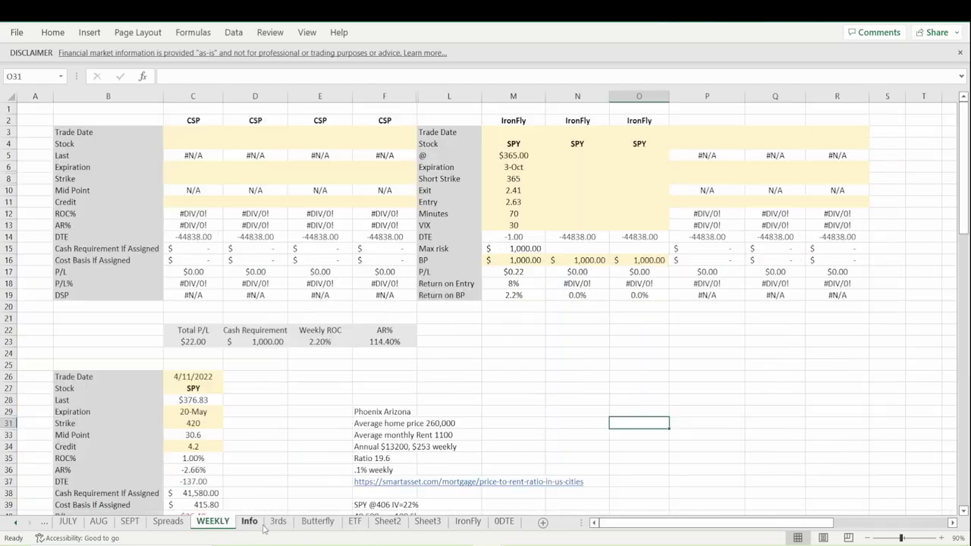
click(251, 523)
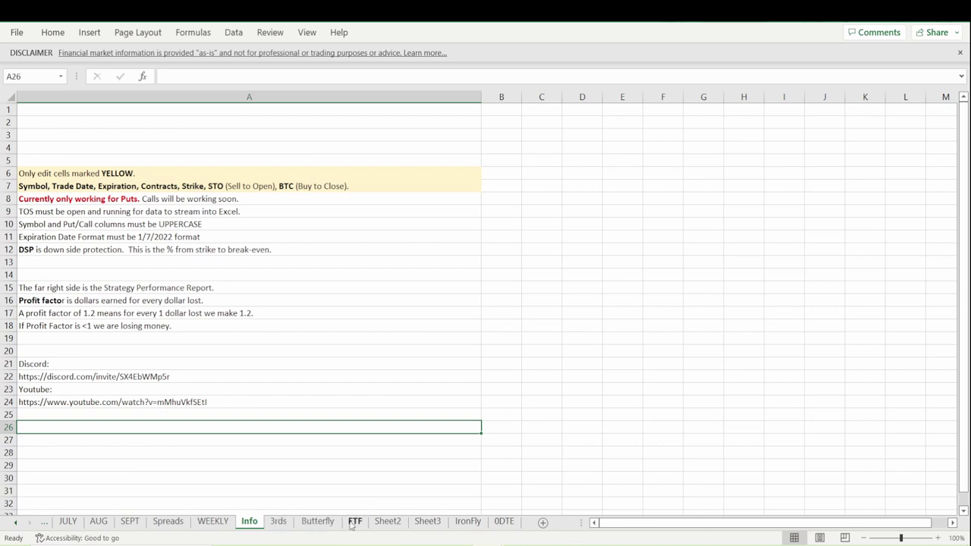
click(476, 524)
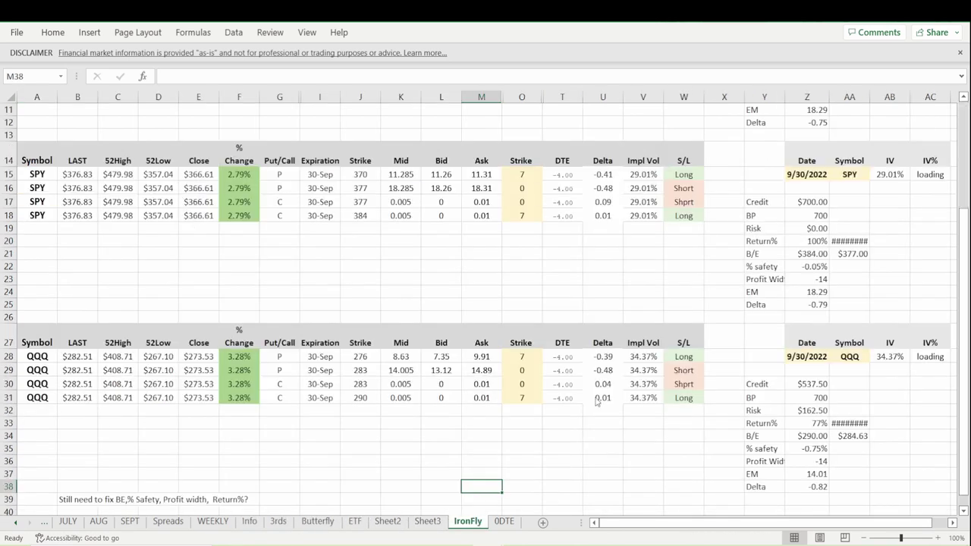
Set the date of the first SPY iron fly block to 10/4
scroll(878, 217, up, 3)
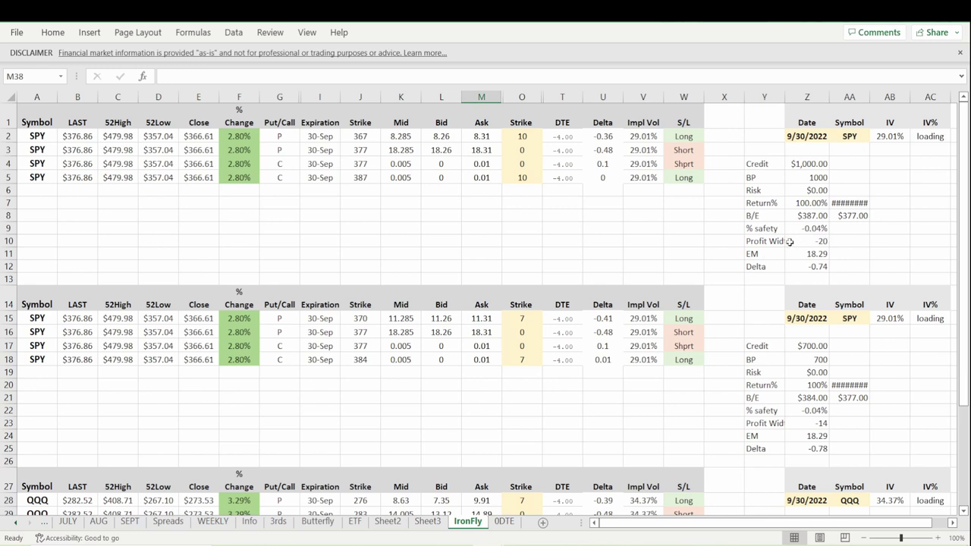
click(812, 137)
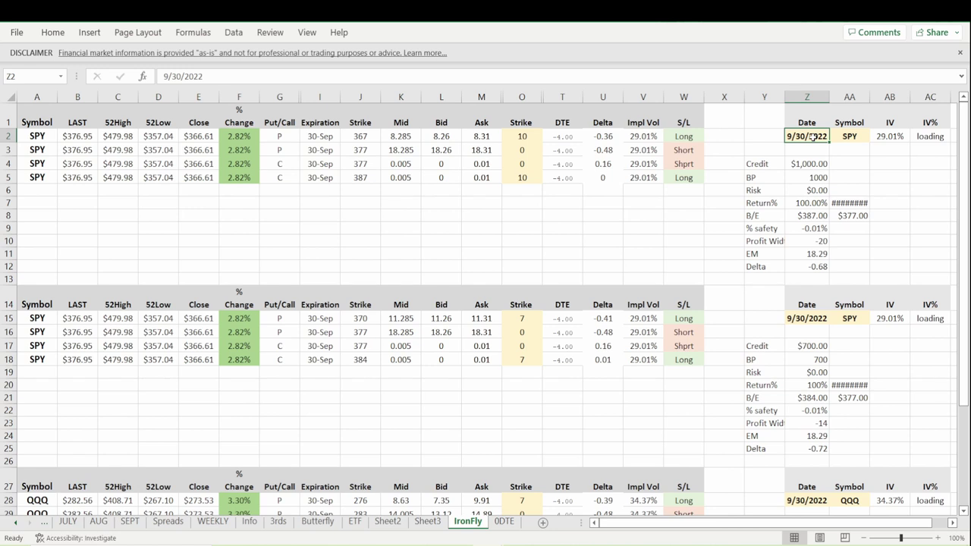
text(10/)
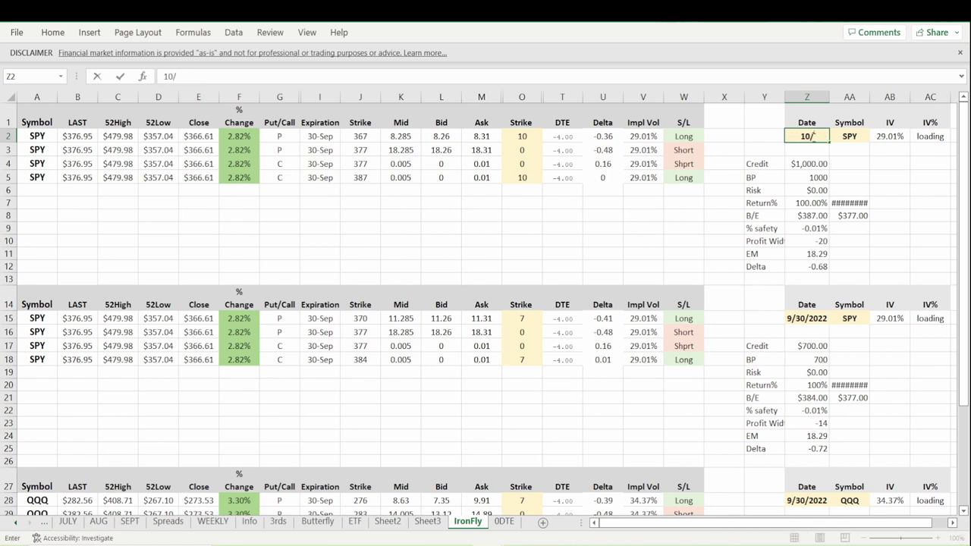
text(4)
key(Return)
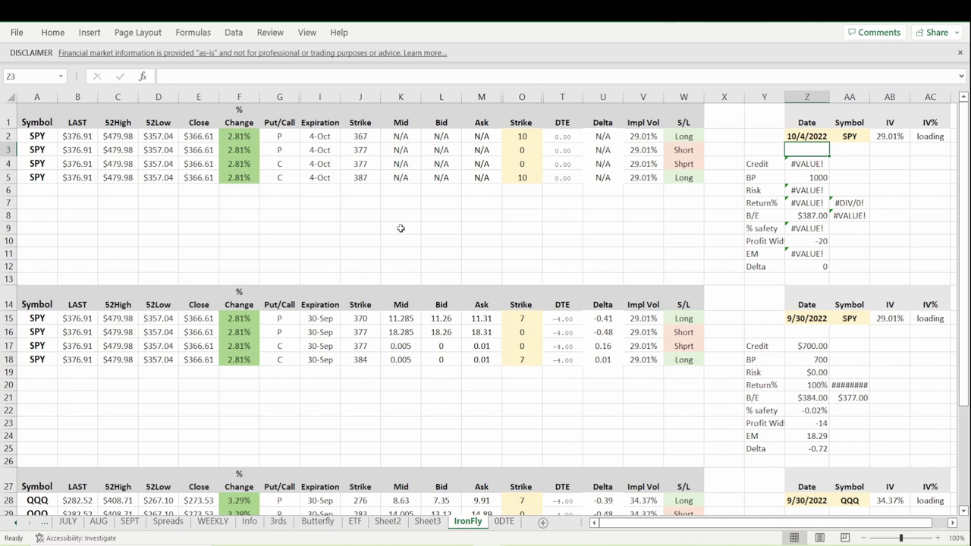
Set the date of the first SPY iron fly block to 10/5
click(812, 135)
text(10/)
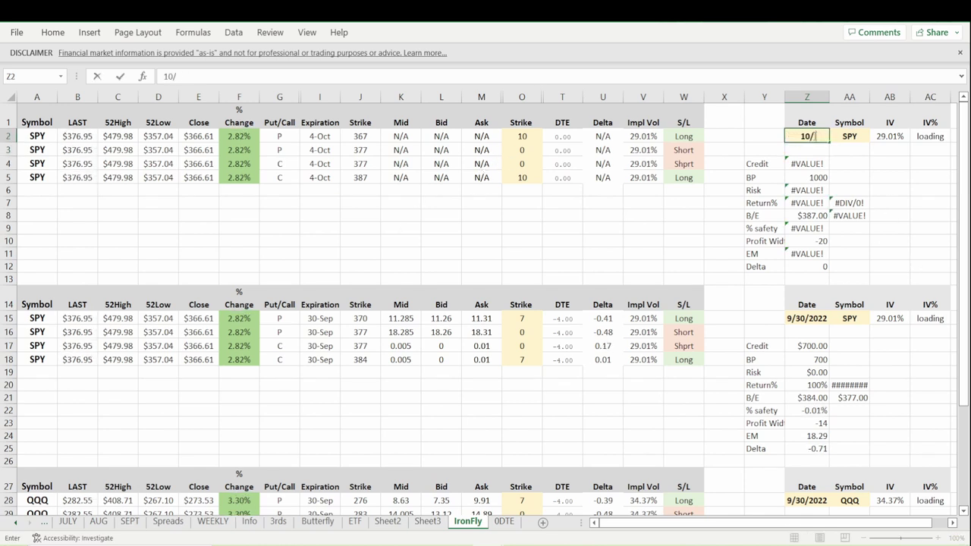
text(5)
key(Return)
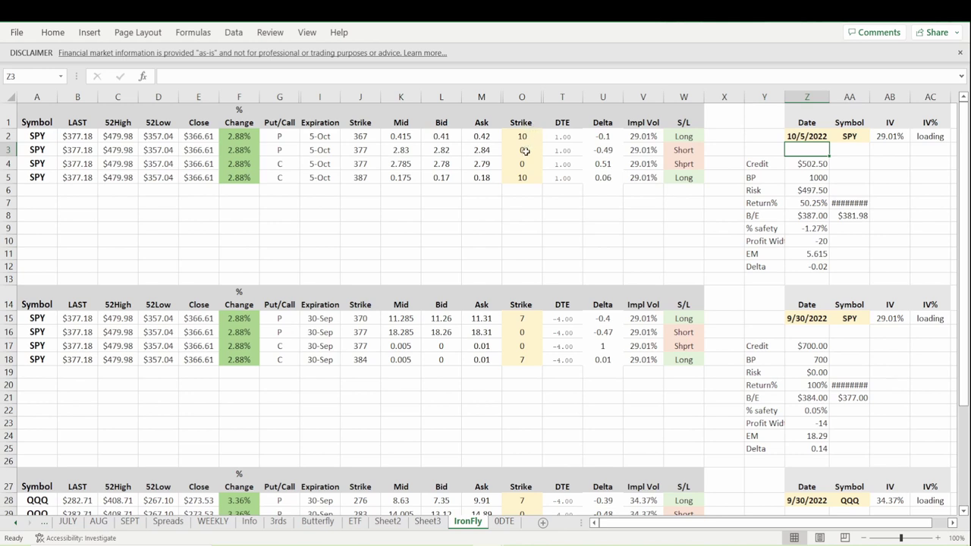
Check the long-leg strike offsets of the first SPY block and set the second SPY block's date to 10/5
click(524, 136)
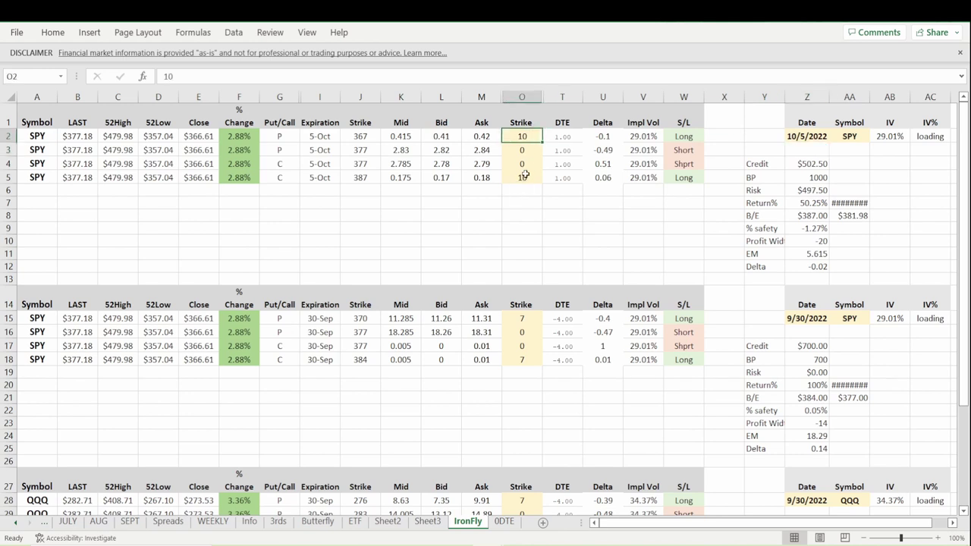
click(522, 178)
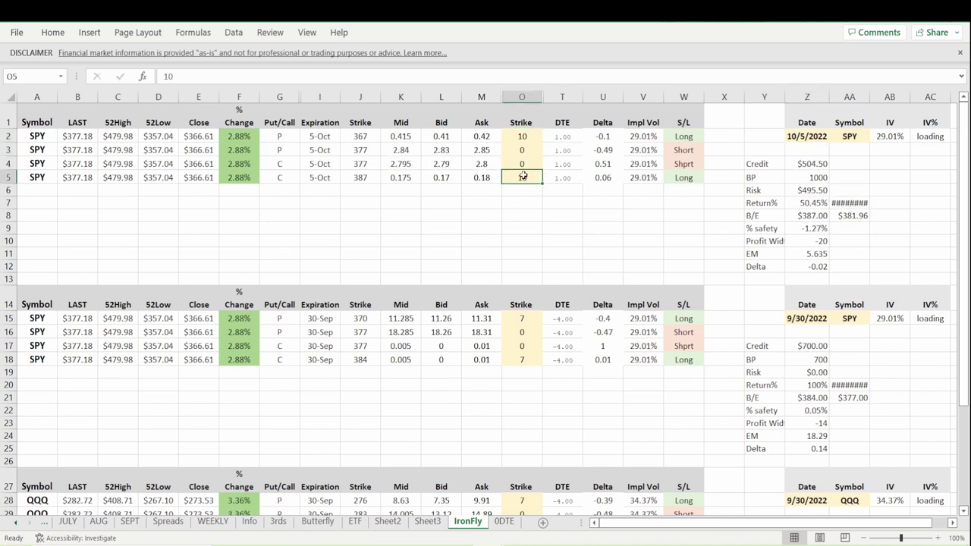
click(808, 321)
text(10/5)
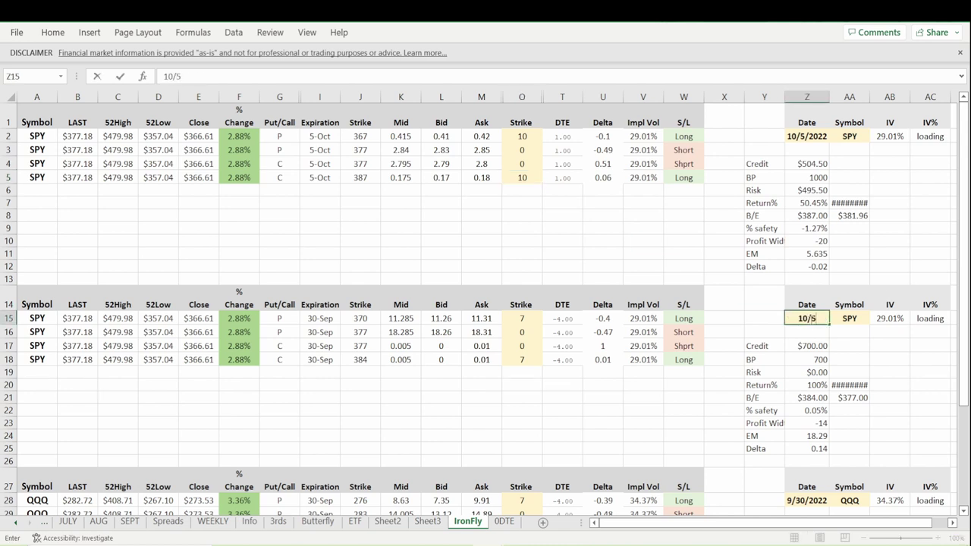
key(Return)
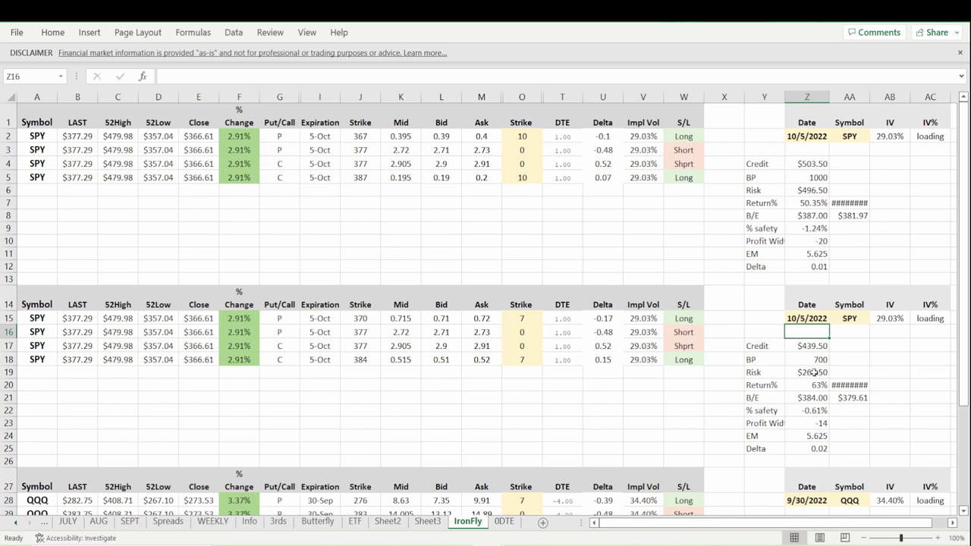
Set the strike offsets of both long legs in the second SPY iron fly block to 8
click(521, 318)
text(8)
key(Return)
key(Return)
key(Return)
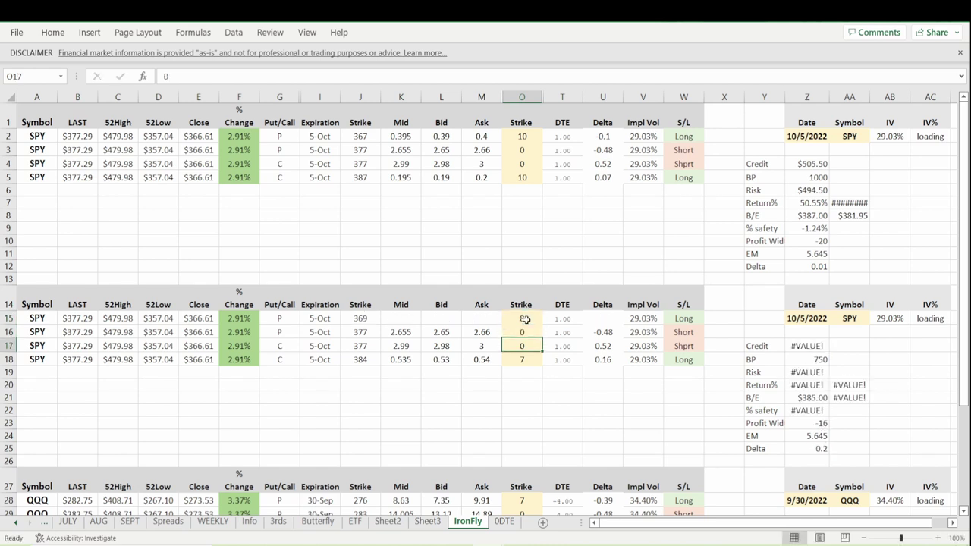
text(7)
key(BackSpace)
text(8)
key(Return)
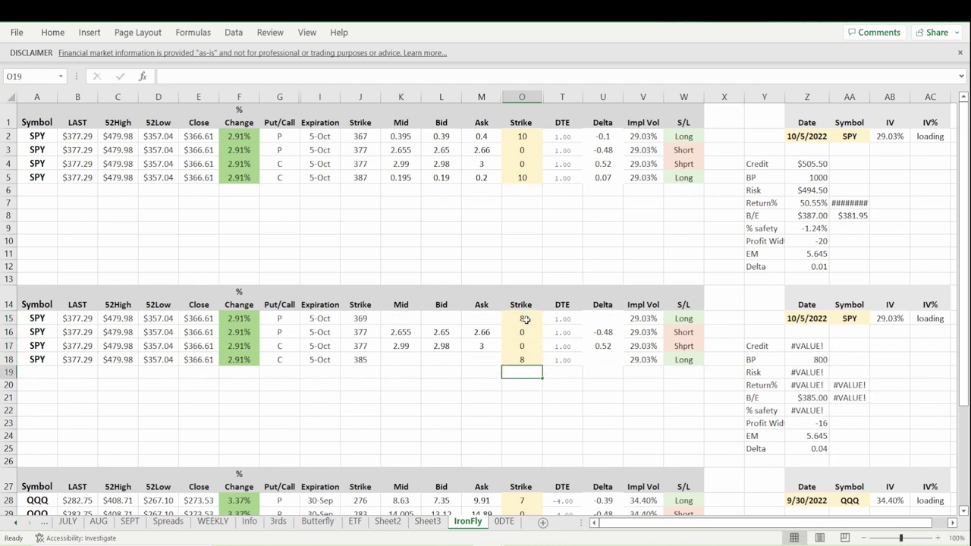
click(613, 422)
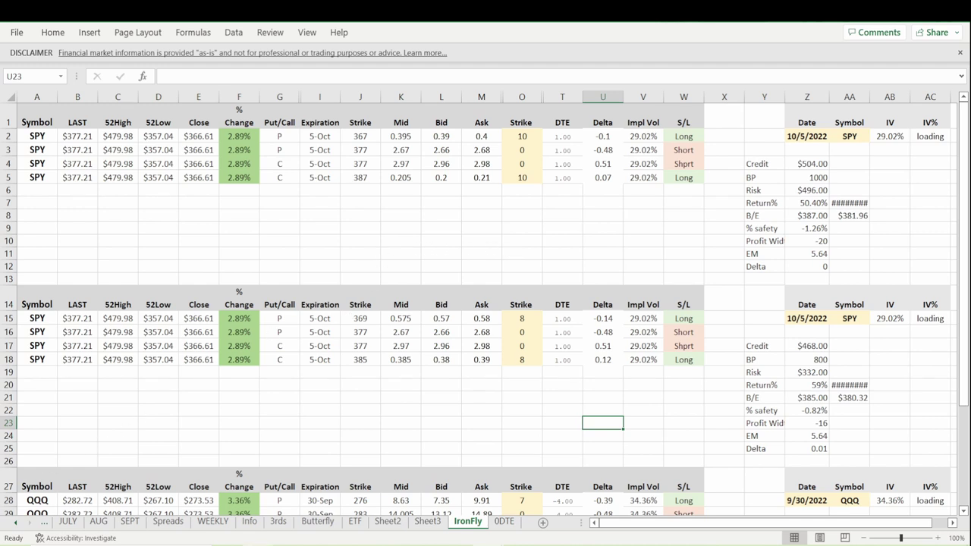
Switch back to the 0 DTE SPX Expected Move page in the browser
mouse_move(332, 545)
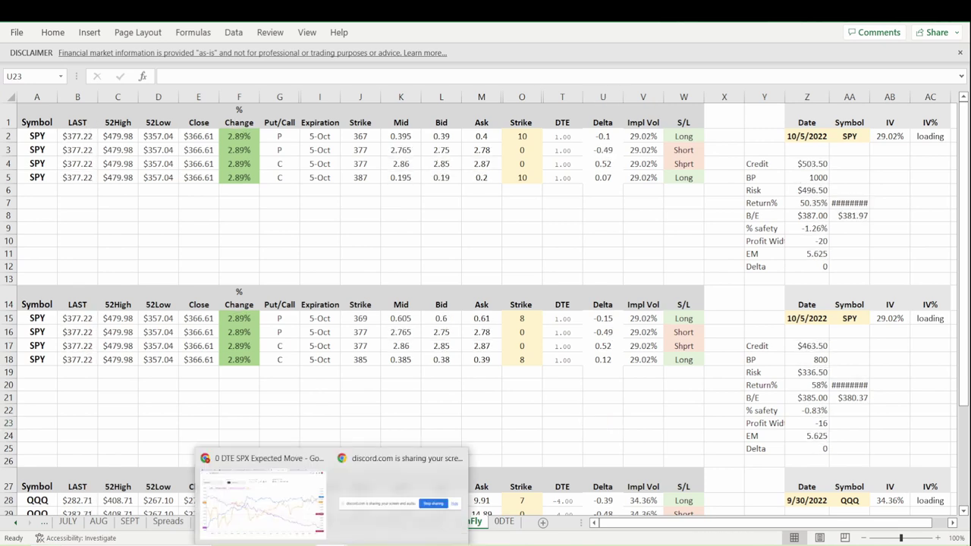
click(289, 519)
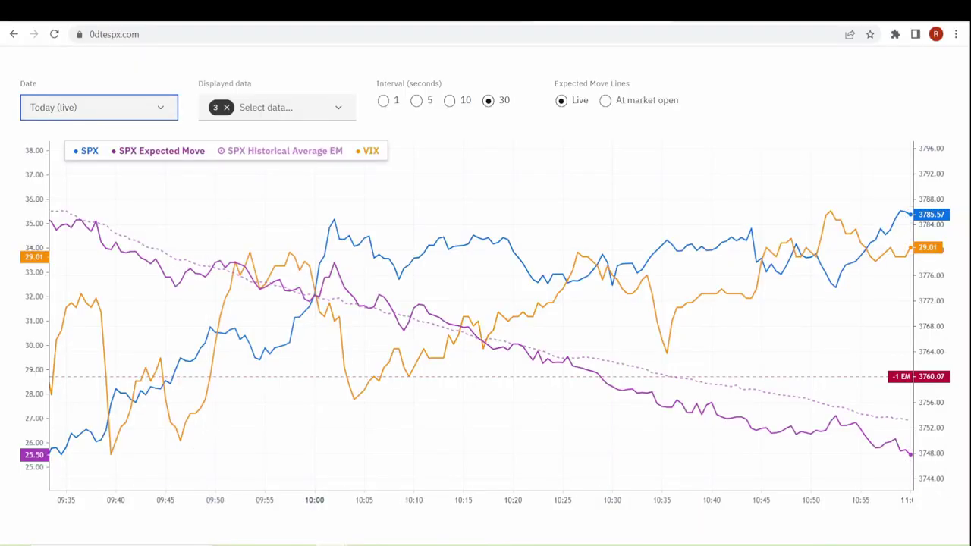
Switch to the Discord trade-ideas channel and look further down the server's channel list to the voice chat
key(alt+Tab)
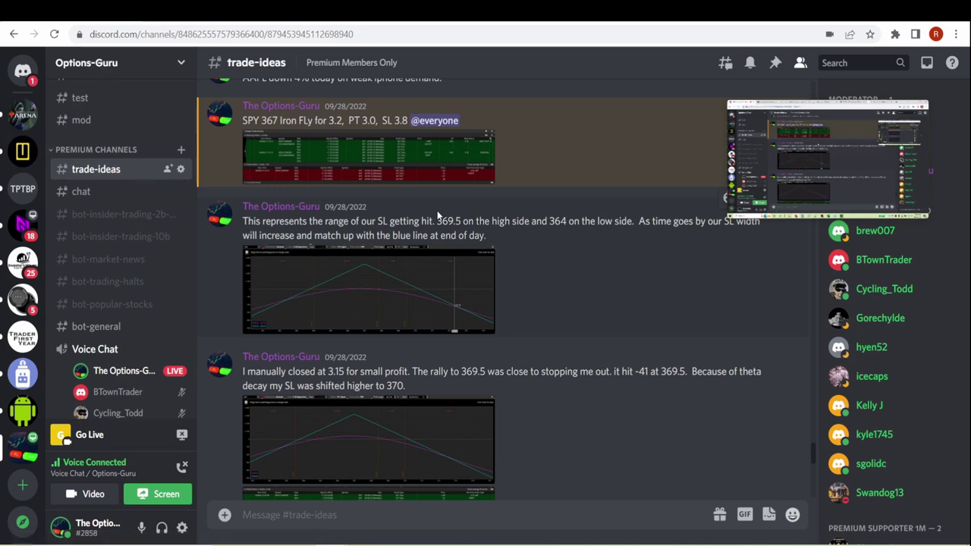
scroll(142, 326, down, 3)
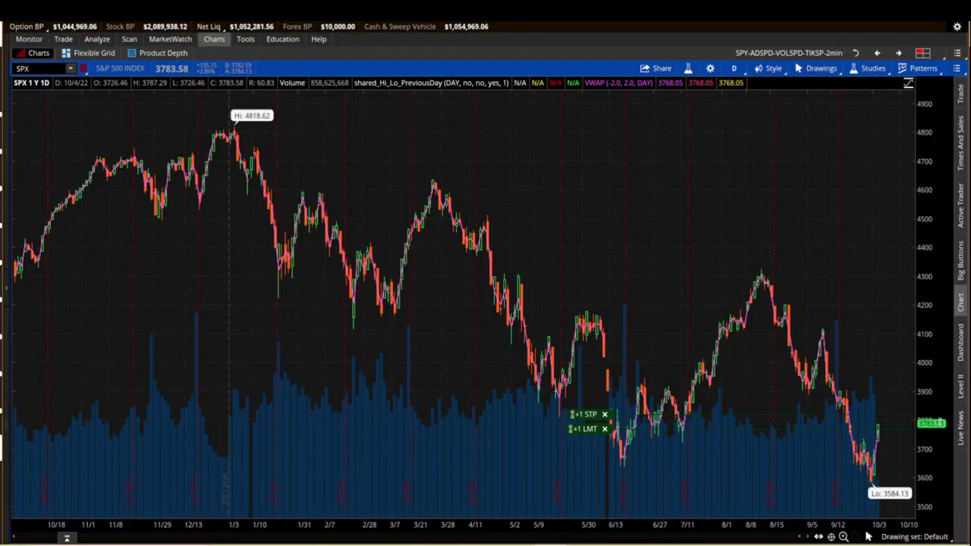
Examine the open SPX iron condor in the trading platform through its working orders, risk profile and 4 OCT 22 option chain
click(34, 40)
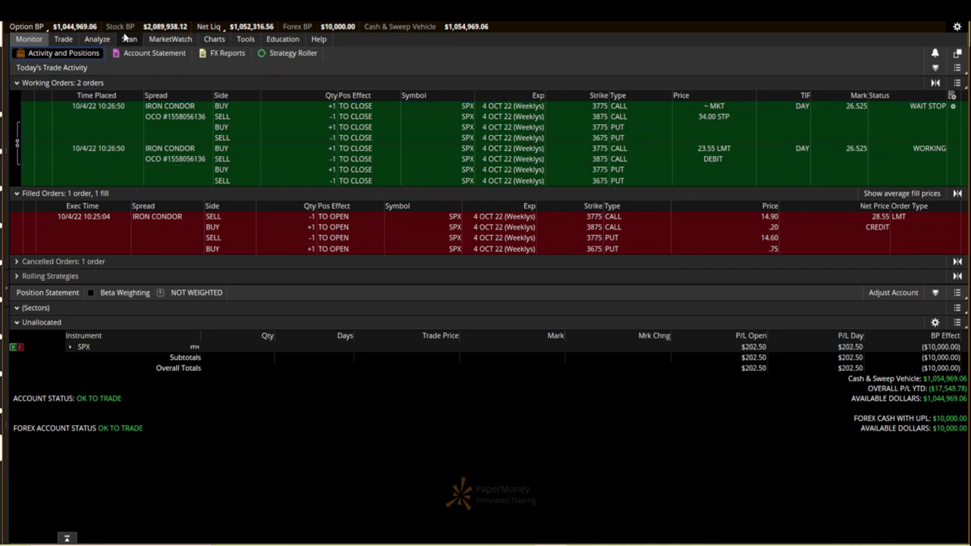
click(101, 42)
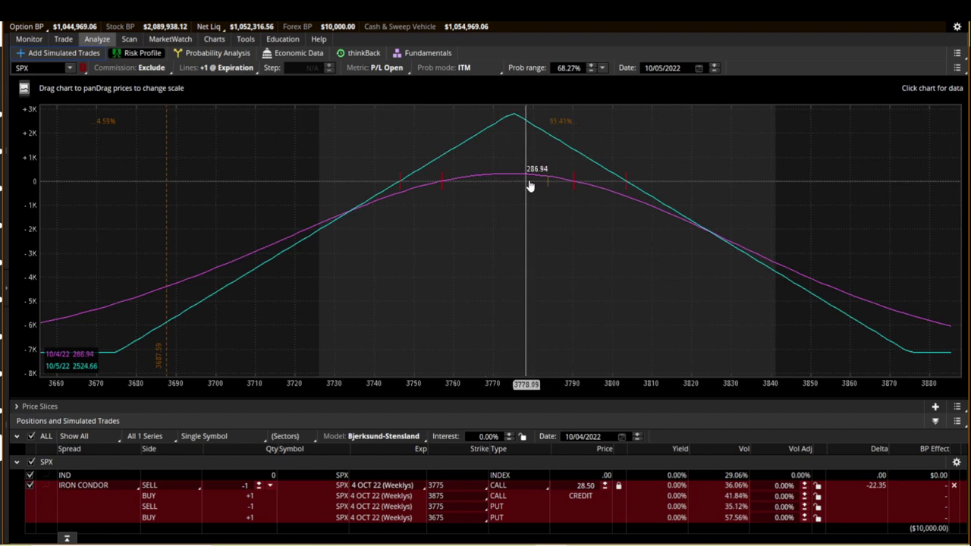
click(65, 41)
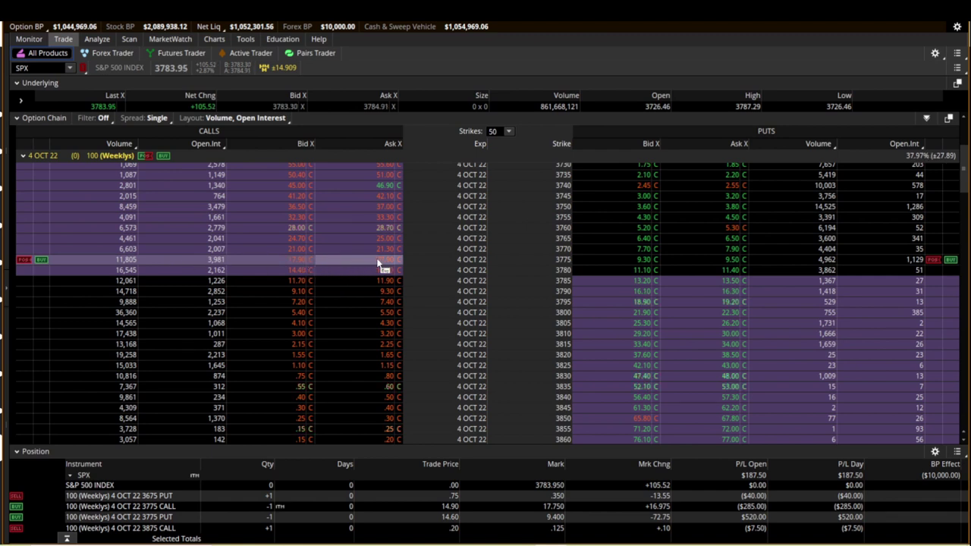
click(30, 39)
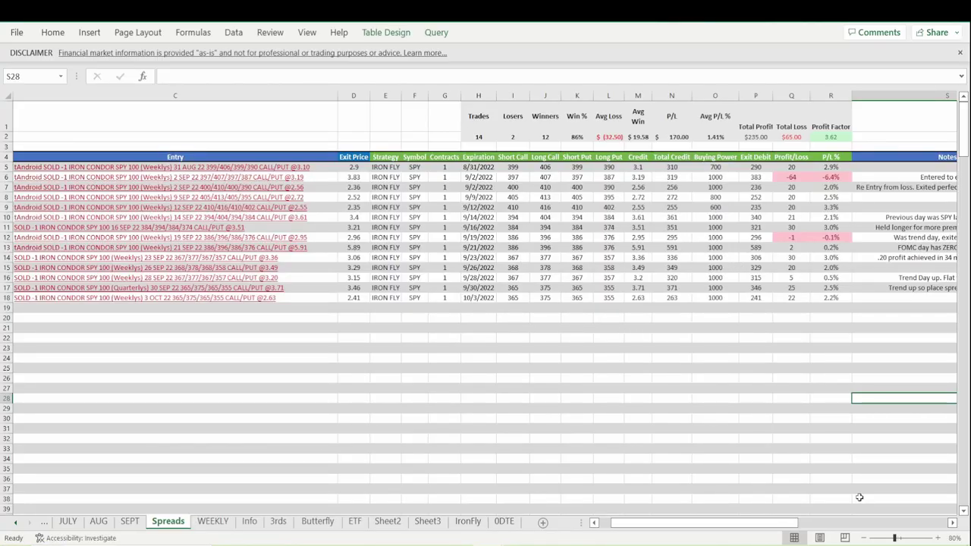
View the Notes and Minutes columns of the Spreads sheet and recheck the SPX option chain and open position in the trading platform
drag(758, 525, 794, 527)
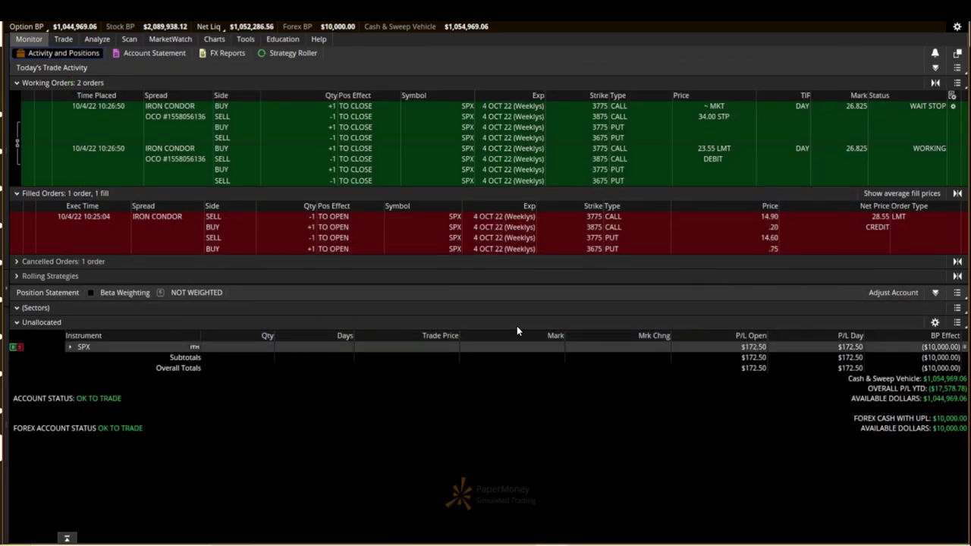
click(63, 39)
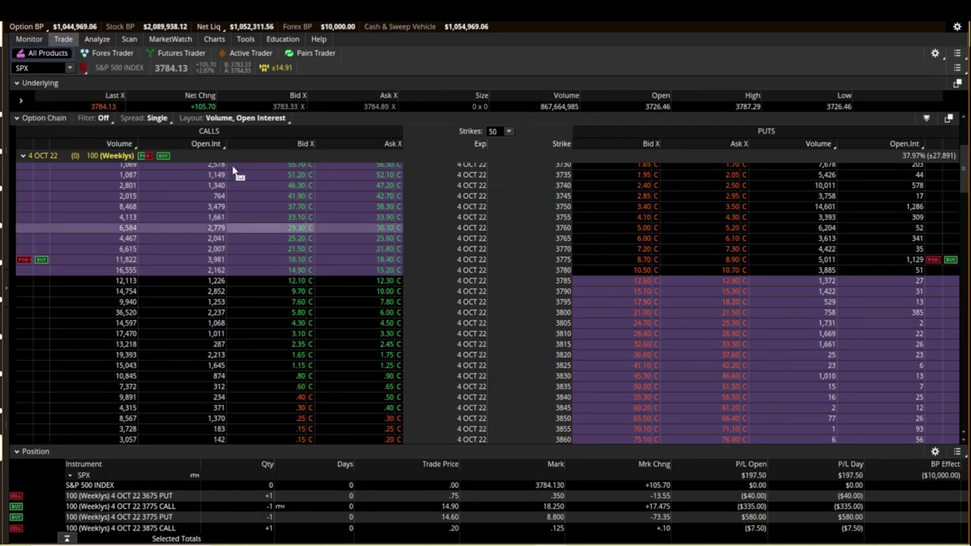
click(29, 44)
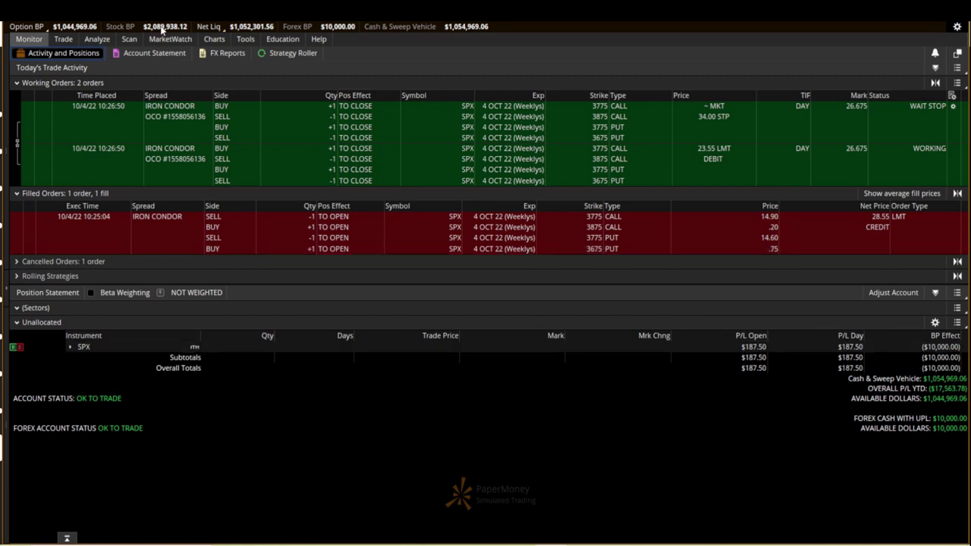
click(64, 39)
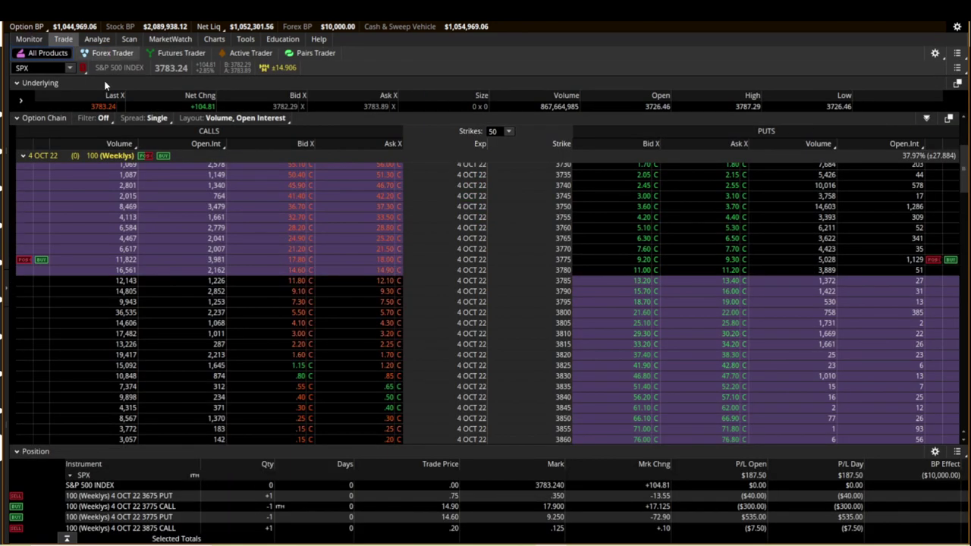
click(28, 40)
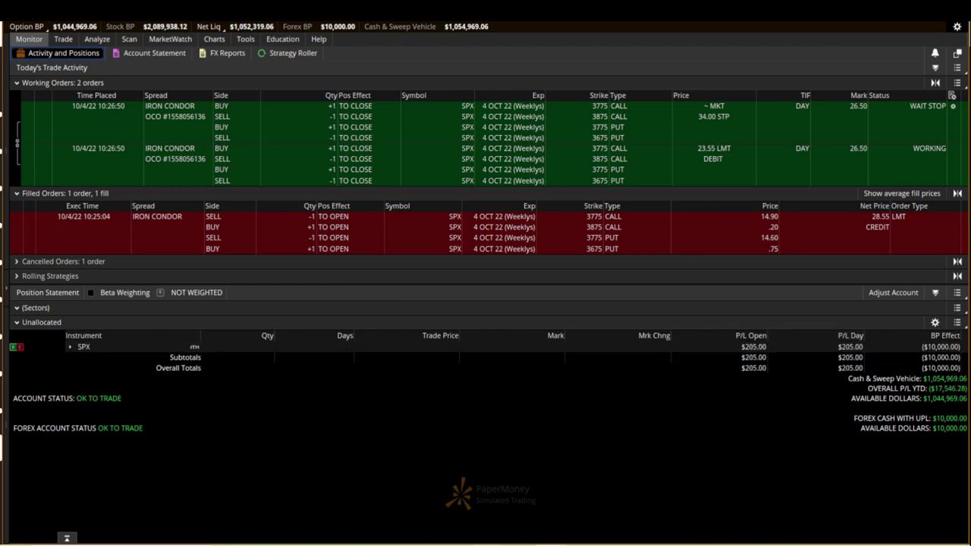
Switch to the Spreads sheet to review the past SPY iron fly results, and return to the trading platform
mouse_move(493, 544)
click(565, 497)
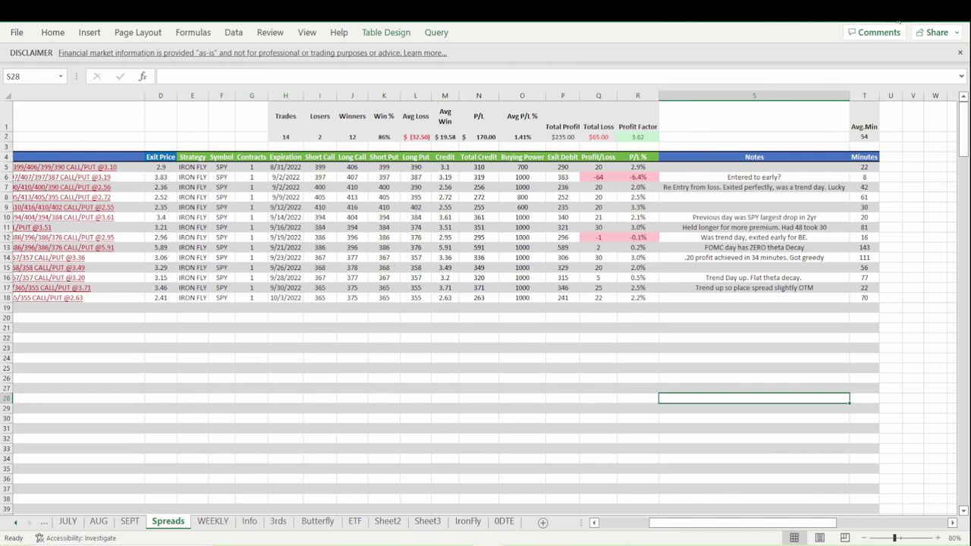
click(897, 21)
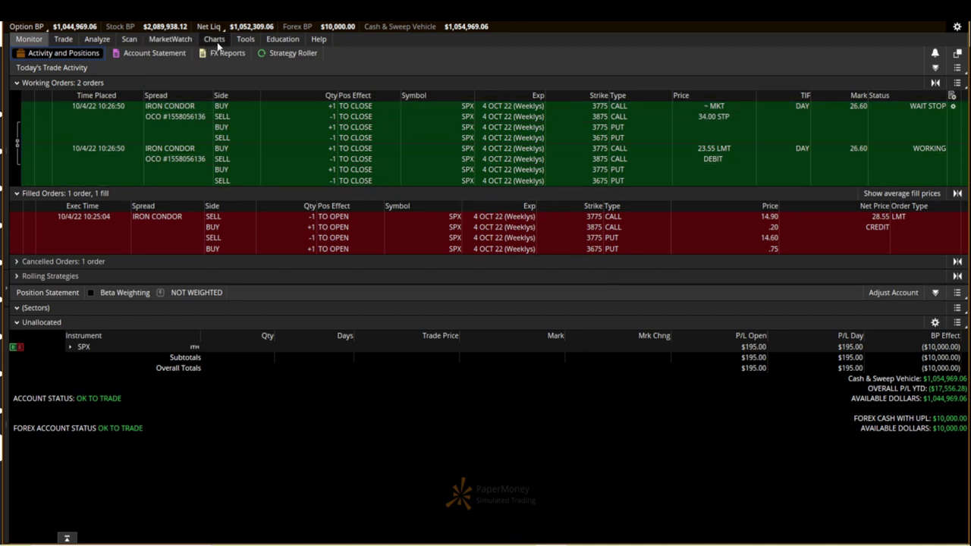
Check the SPX iron condor's risk profile and set the SPX chart to the 5-day, 5-minute time frame
mouse_move(214, 39)
click(217, 39)
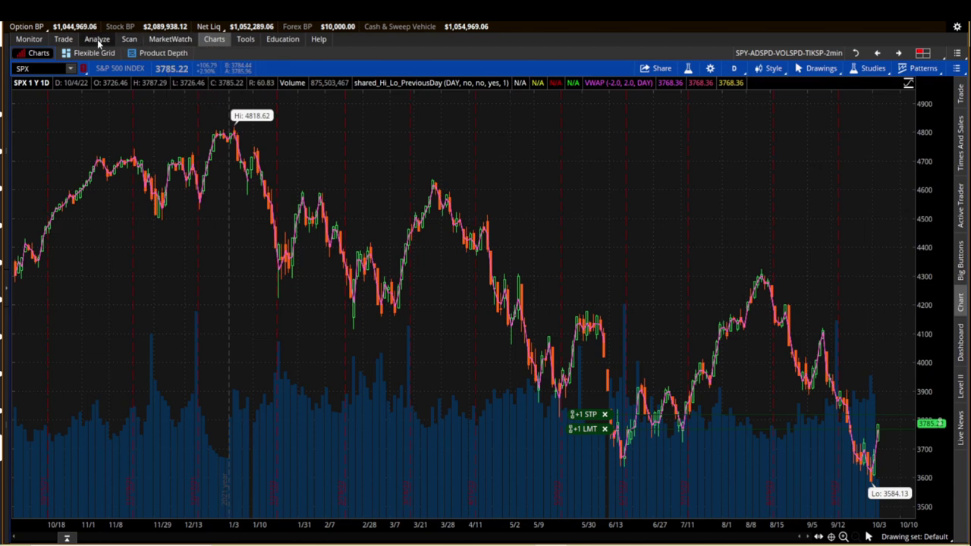
click(98, 43)
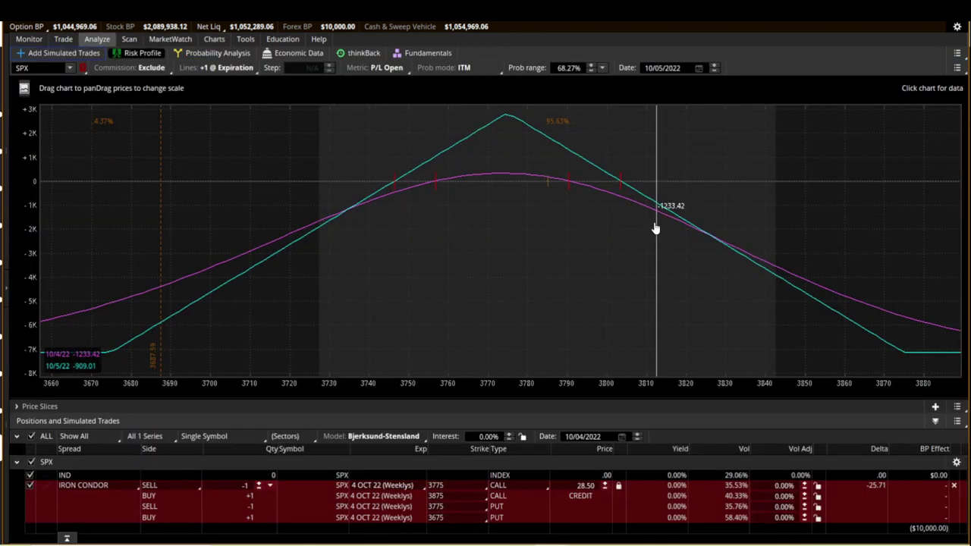
click(212, 40)
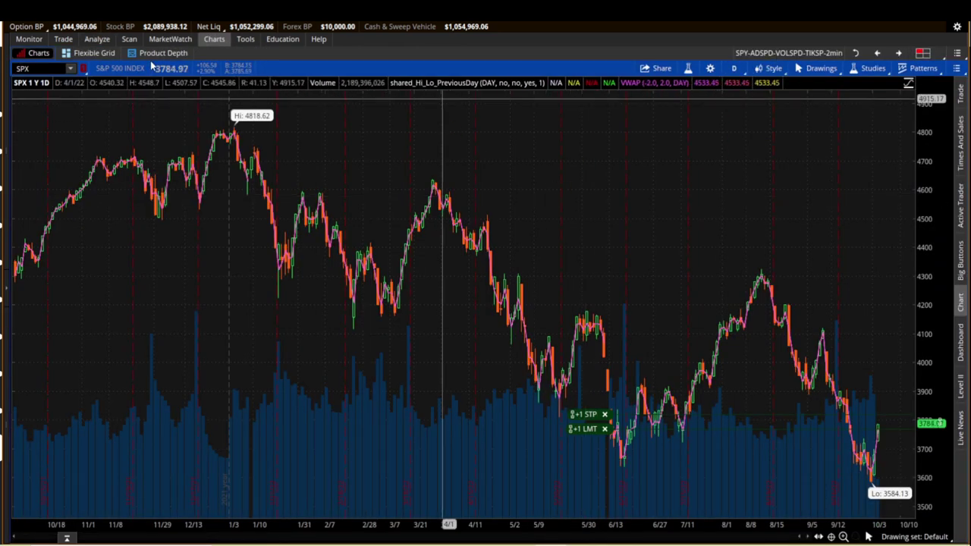
click(735, 68)
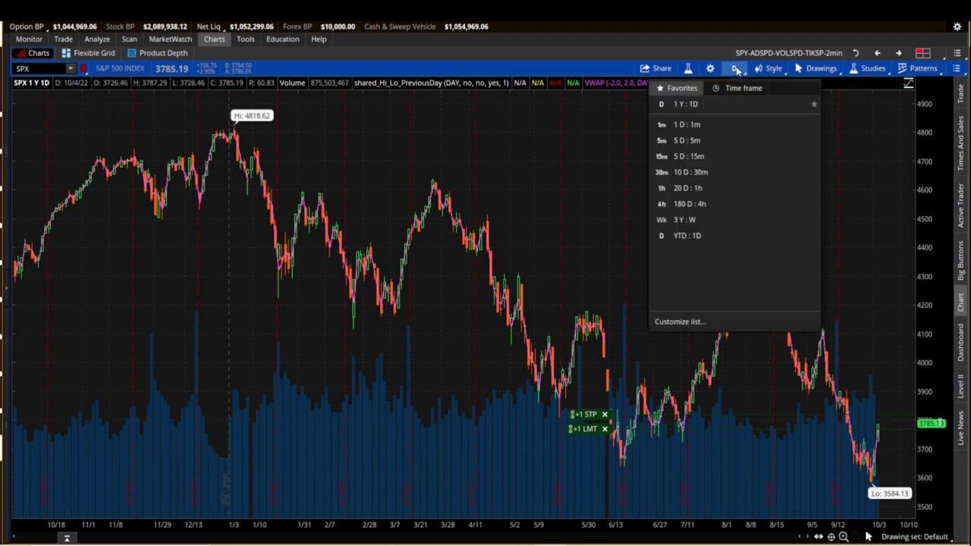
click(692, 141)
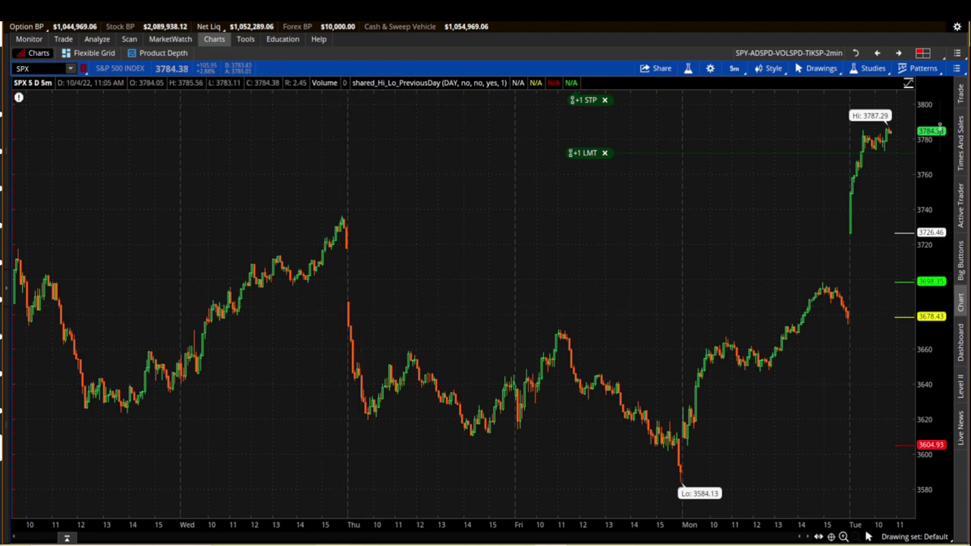
Compare the 09/28/2022 iron fly posts in the Discord trade-ideas channel with the Spreads trade log and the SPX chart
mouse_move(332, 542)
click(267, 516)
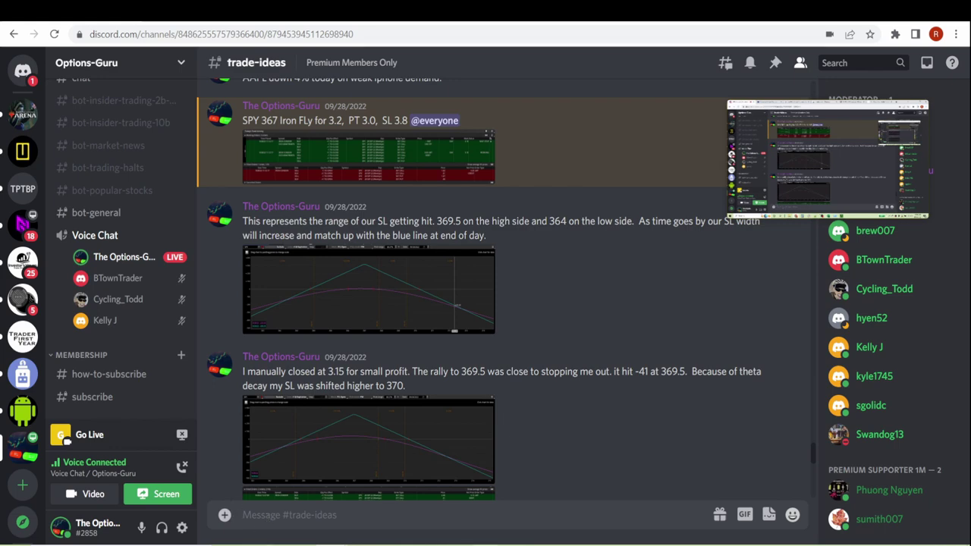
click(545, 461)
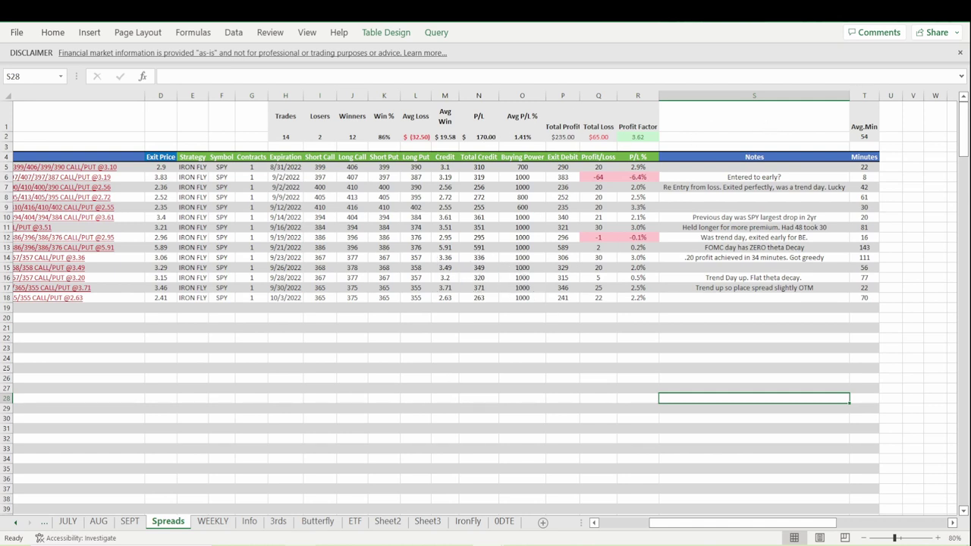
mouse_move(331, 545)
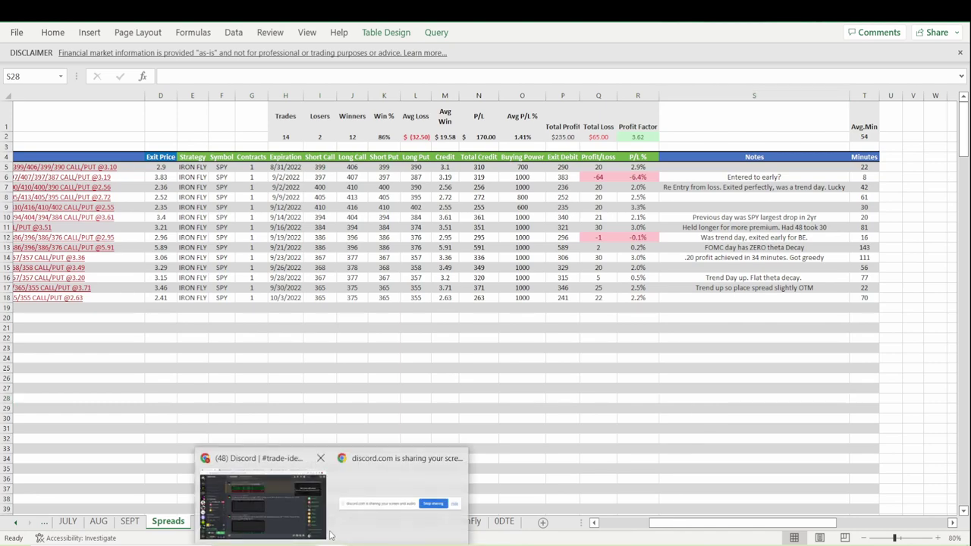
click(275, 505)
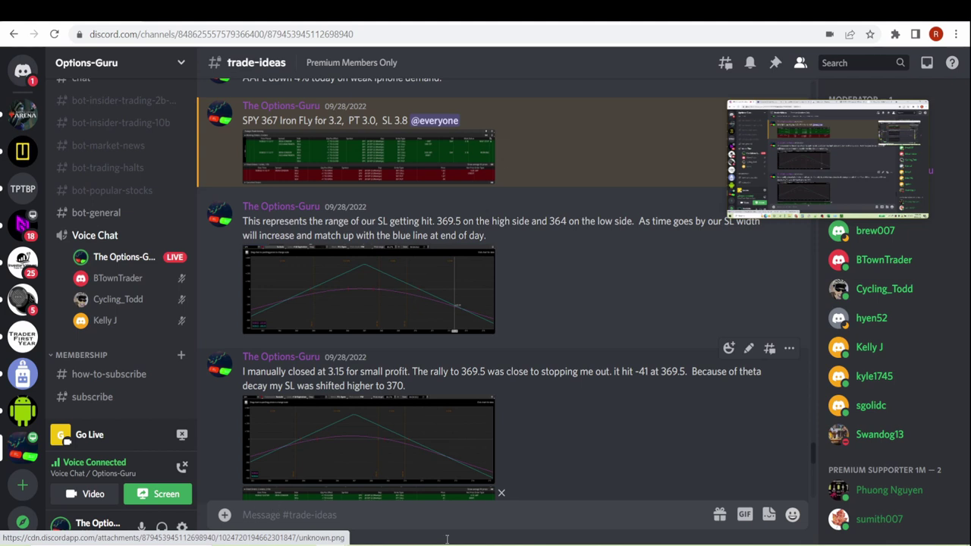
click(868, 540)
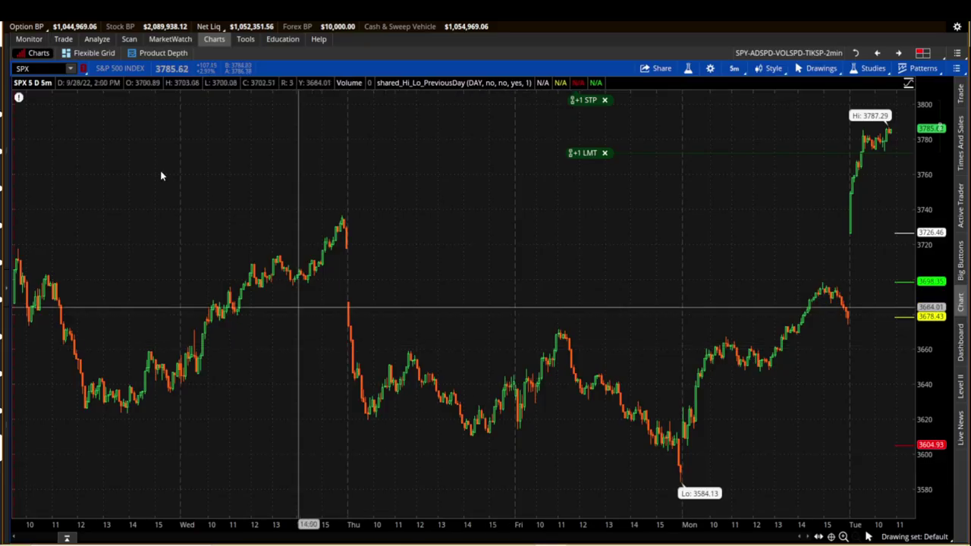
key(alt+Tab)
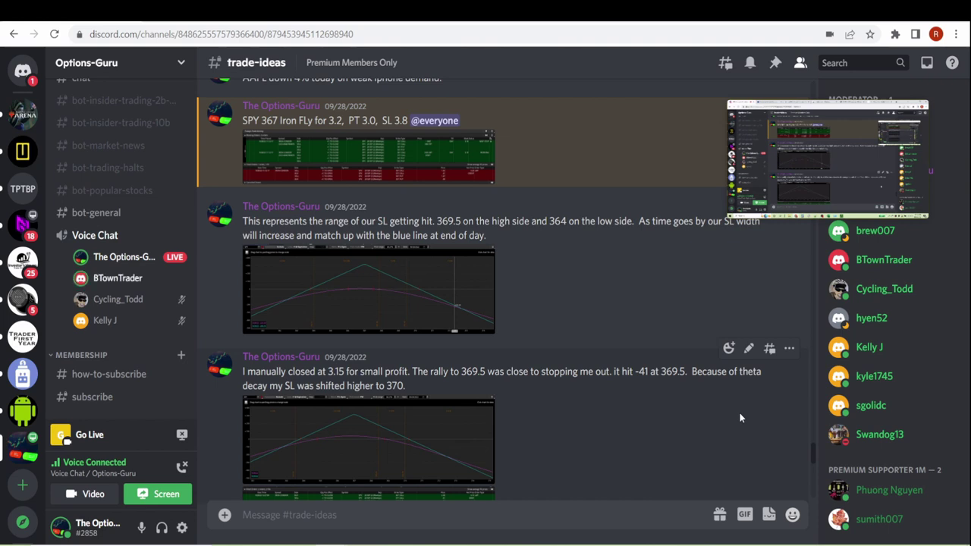